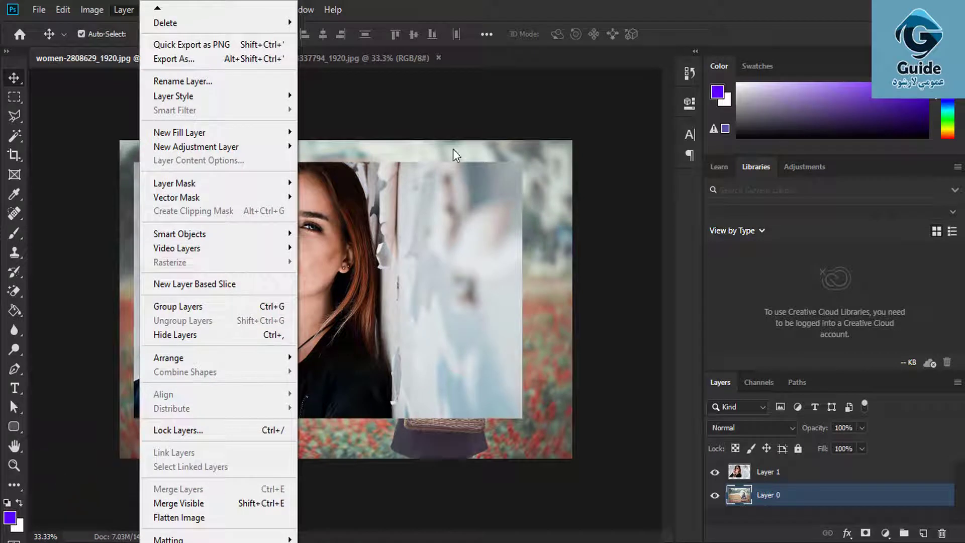
Reposition the portrait layer over the flower-field photo, slightly lower and further right.
key("Escape")
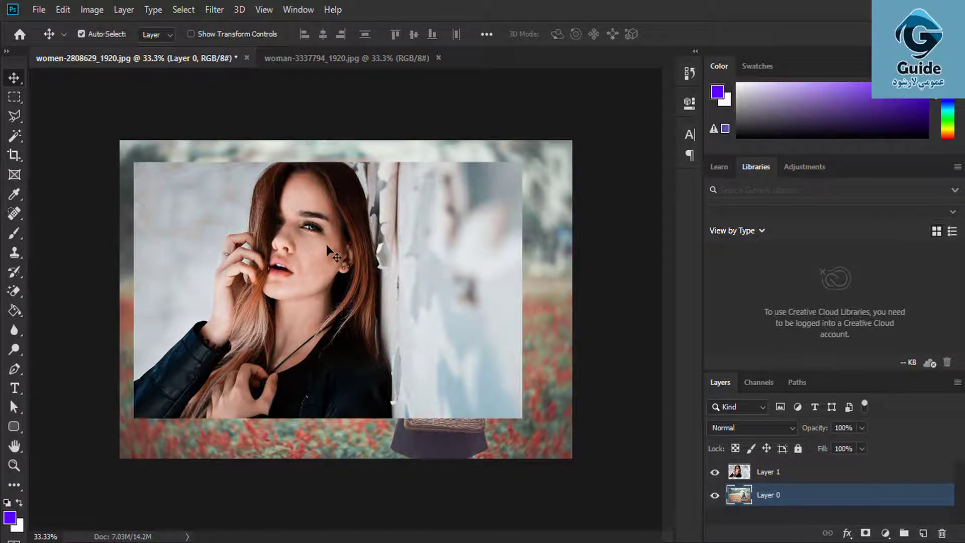
left_click_drag(289, 233, 351, 412)
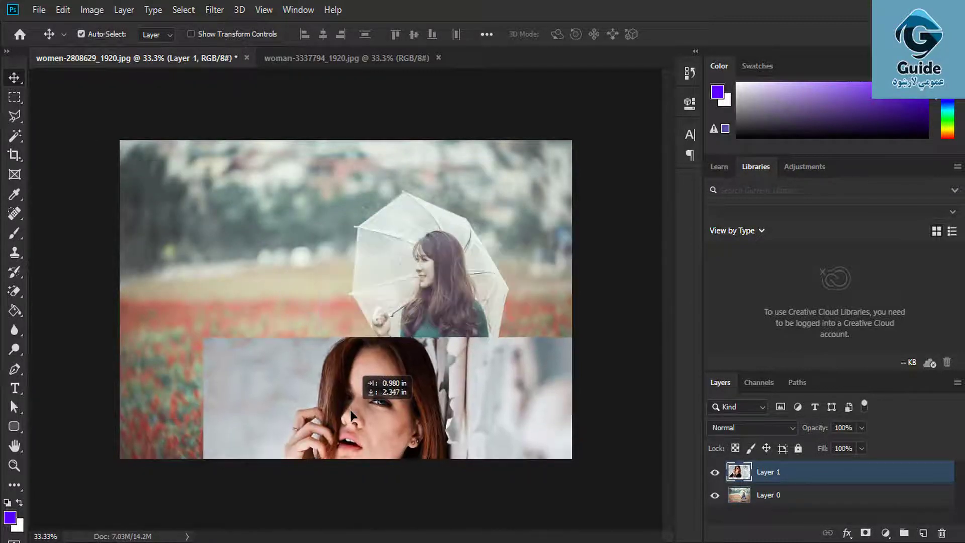
left_click_drag(309, 314, 302, 243)
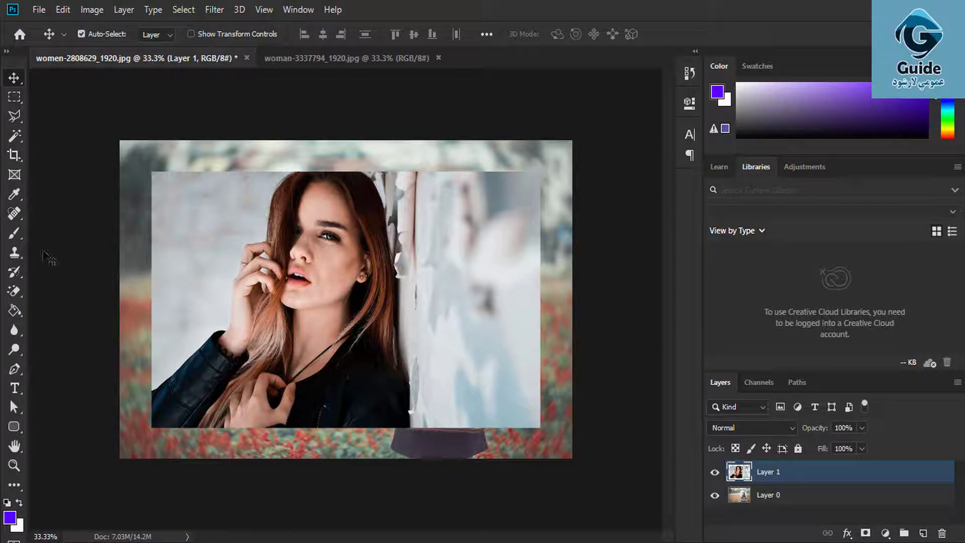
Try erasing the wall beside the woman's hair on Layer 1 with a 146 px Eraser, and undo the erasing.
left_click(17, 286)
left_click(77, 290)
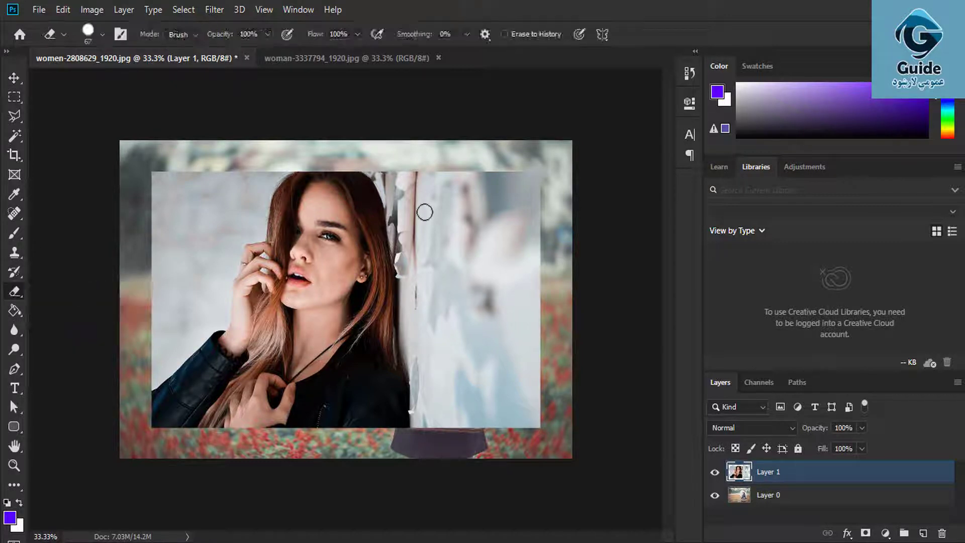
right_click(485, 233)
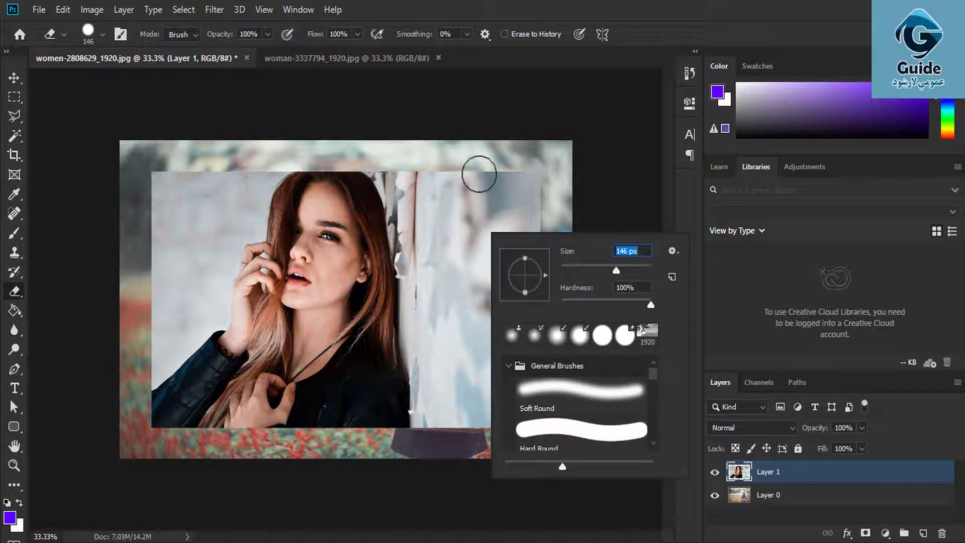
mouse_move(478, 172)
left_mouse_down()
mouse_move(504, 176)
mouse_move(459, 157)
mouse_move(451, 196)
mouse_move(397, 181)
mouse_move(387, 168)
mouse_move(396, 177)
mouse_move(366, 181)
mouse_move(442, 187)
left_mouse_up()
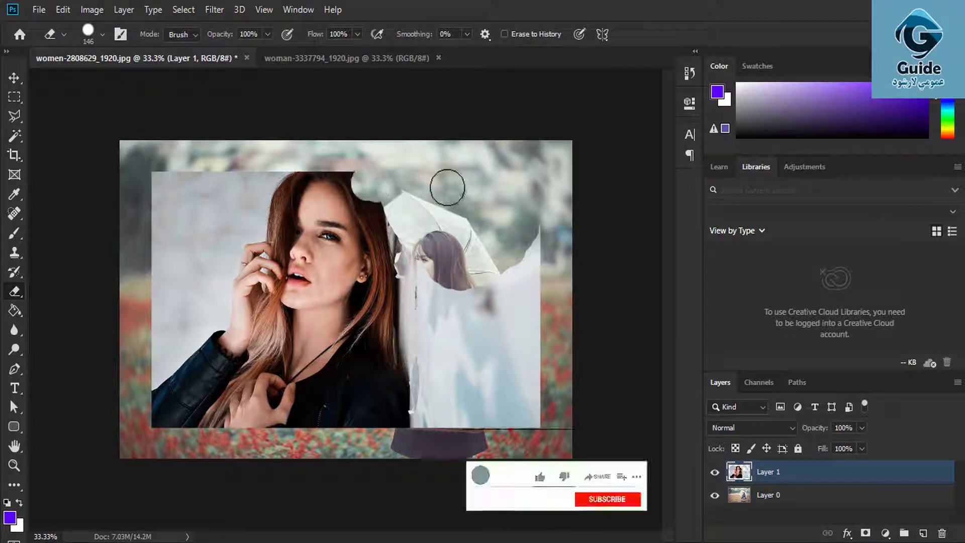
key("ctrl+z")
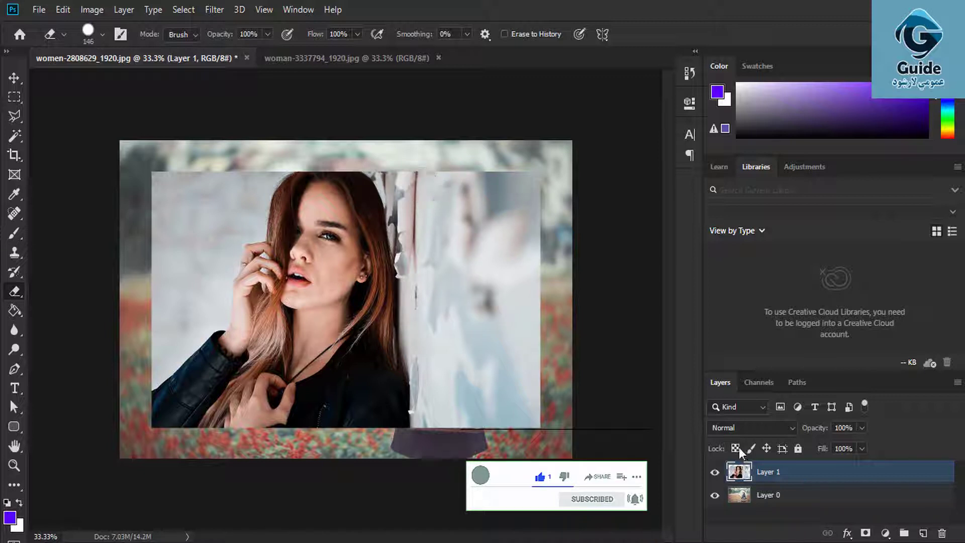
Add a layer mask to Layer 1 and partly hide the wall beside the woman with a black brush at 65% opacity.
left_click(865, 533)
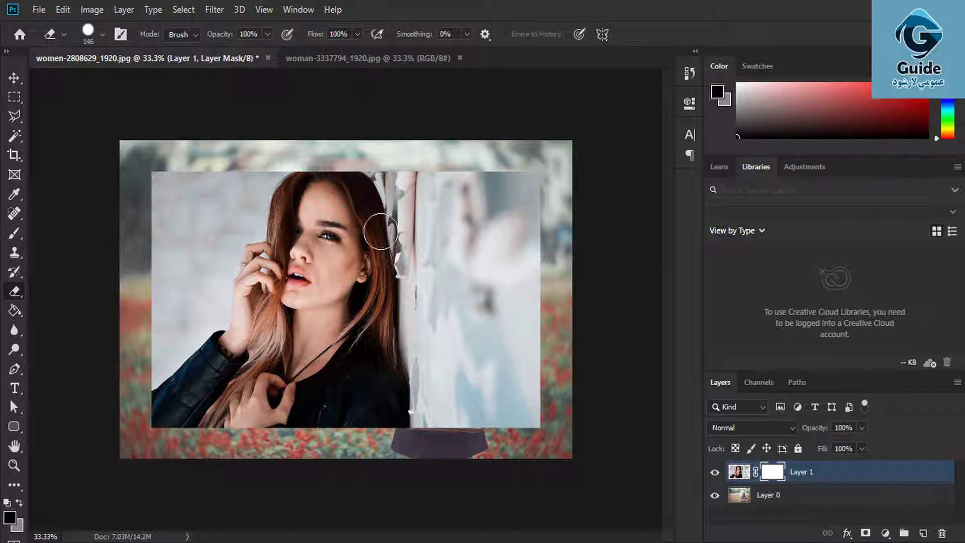
left_click(16, 192)
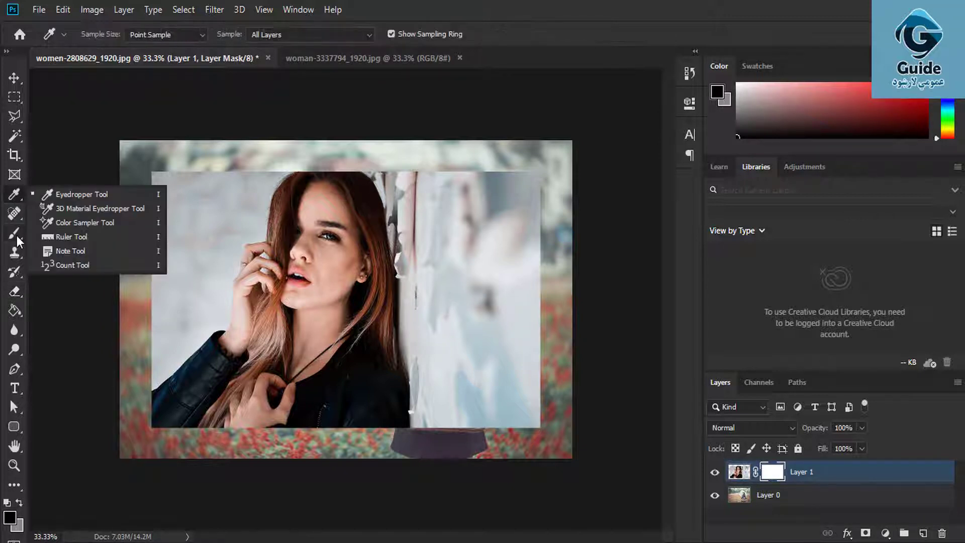
left_click(16, 236)
left_click(52, 232)
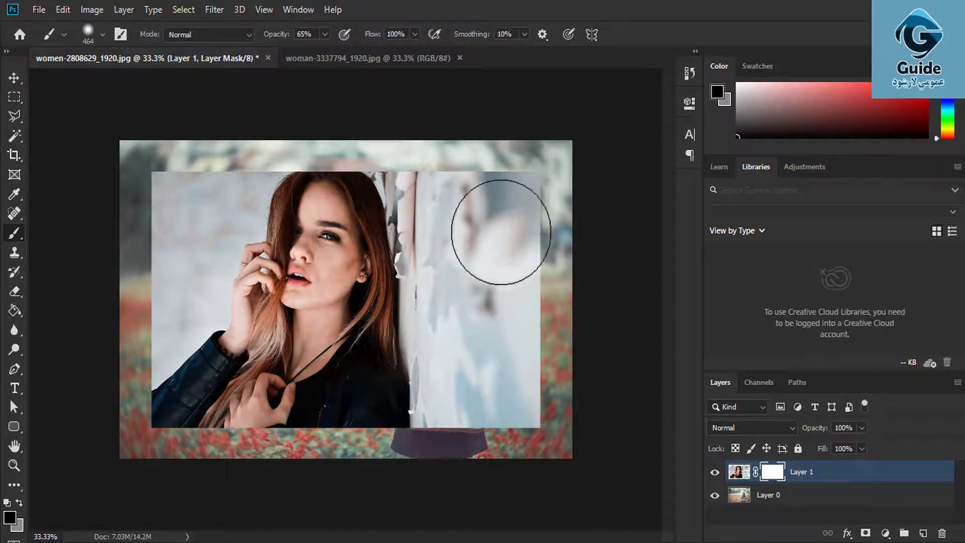
mouse_move(501, 232)
left_mouse_down()
mouse_move(508, 207)
mouse_move(475, 179)
mouse_move(484, 319)
mouse_move(439, 244)
mouse_move(454, 422)
mouse_move(511, 422)
mouse_move(501, 168)
mouse_move(540, 312)
mouse_move(457, 182)
mouse_move(445, 180)
mouse_move(534, 255)
mouse_move(534, 170)
mouse_move(513, 355)
mouse_move(464, 211)
mouse_move(439, 179)
left_mouse_up()
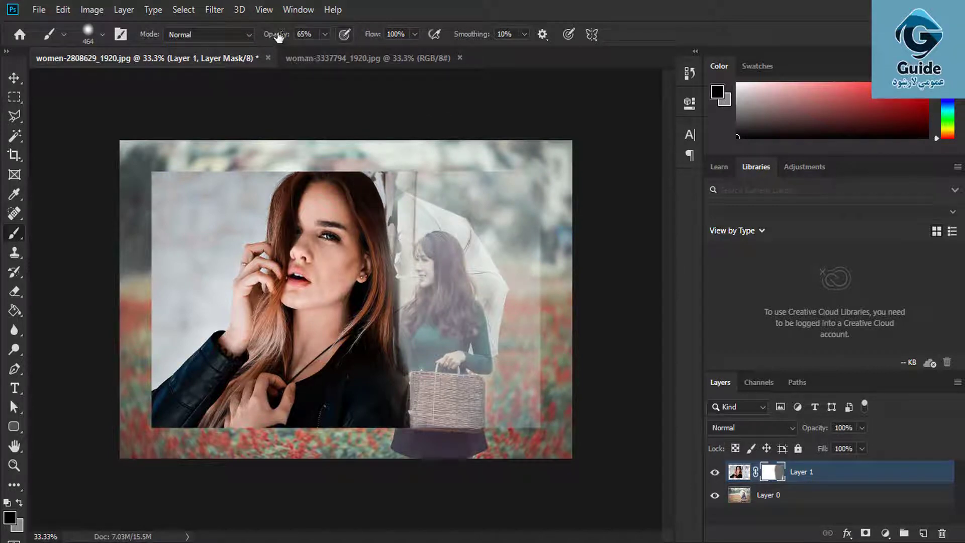
Set the brush opacity to 100% and paint the mask black over the remaining wall around the woman and over her face.
left_click_drag(278, 36, 296, 36)
mouse_move(224, 162)
left_mouse_down()
mouse_move(172, 180)
mouse_move(230, 190)
left_mouse_up()
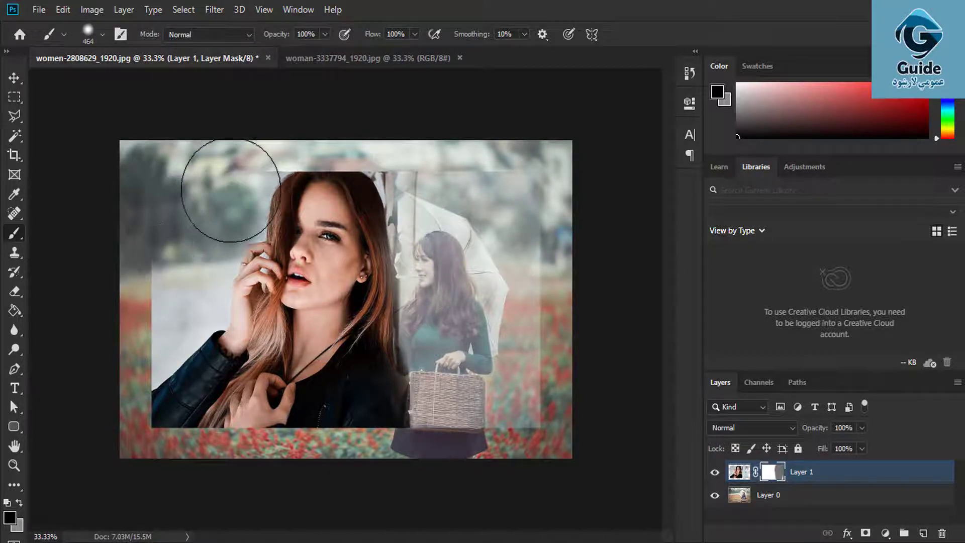
mouse_move(431, 168)
left_mouse_down()
mouse_move(500, 297)
mouse_move(511, 225)
mouse_move(533, 317)
mouse_move(509, 242)
mouse_move(526, 389)
mouse_move(455, 274)
mouse_move(473, 370)
mouse_move(431, 161)
mouse_move(408, 152)
mouse_move(435, 191)
mouse_move(400, 149)
mouse_move(295, 108)
mouse_move(234, 167)
mouse_move(172, 293)
mouse_move(181, 288)
mouse_move(174, 325)
mouse_move(106, 408)
mouse_move(114, 390)
mouse_move(110, 445)
mouse_move(160, 452)
mouse_move(308, 467)
mouse_move(400, 466)
mouse_move(454, 452)
left_mouse_up()
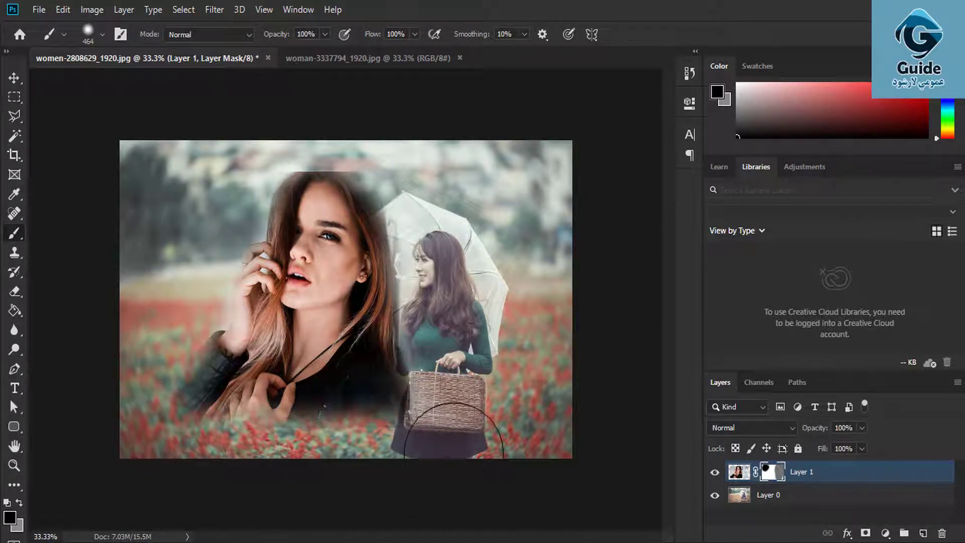
mouse_move(491, 222)
left_mouse_down()
mouse_move(349, 134)
mouse_move(331, 153)
mouse_move(252, 161)
left_mouse_up()
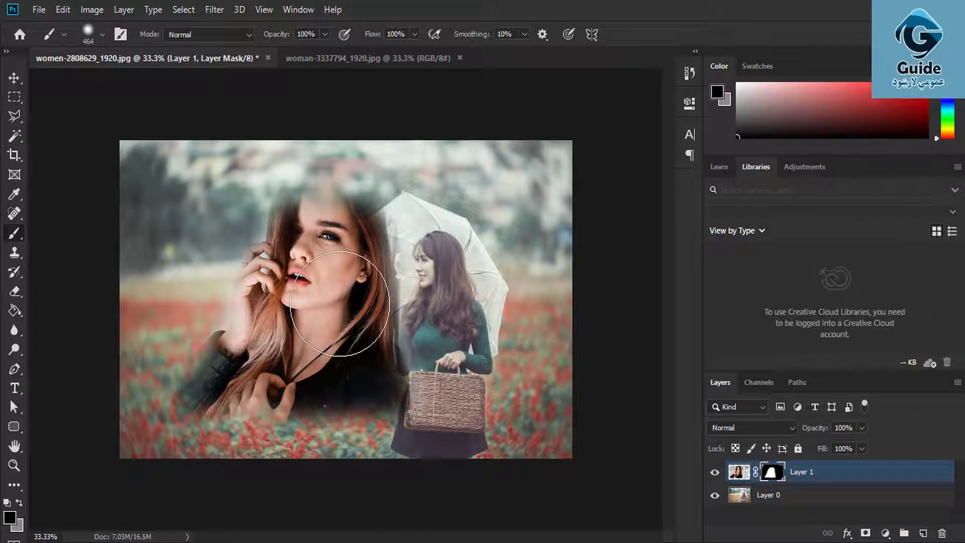
mouse_move(340, 303)
left_mouse_down()
mouse_move(387, 247)
mouse_move(319, 286)
mouse_move(313, 263)
mouse_move(302, 271)
left_mouse_up()
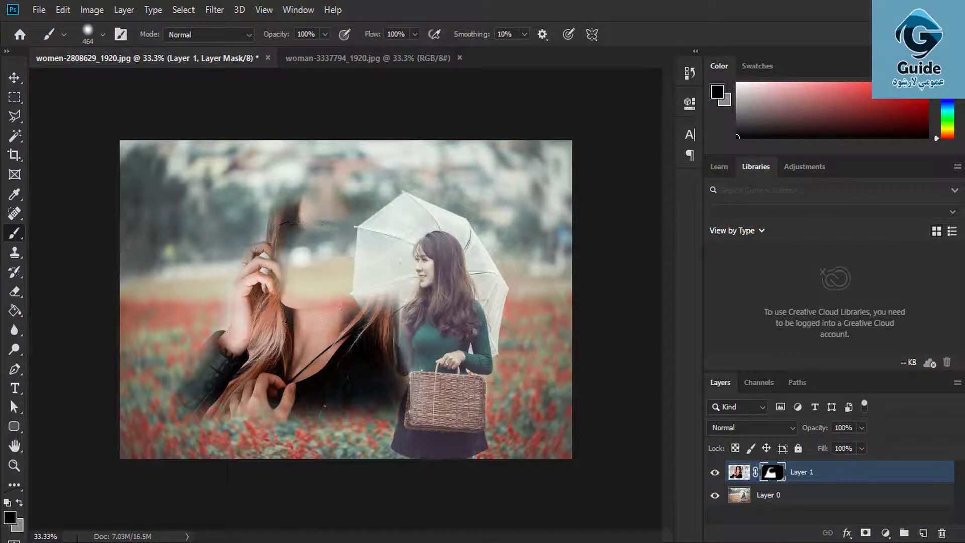
Set the background colour to ffffff, swap it to the foreground and paint the woman's face and hair back in on the mask.
left_click(18, 528)
type("ffffff")
left_click(900, 108)
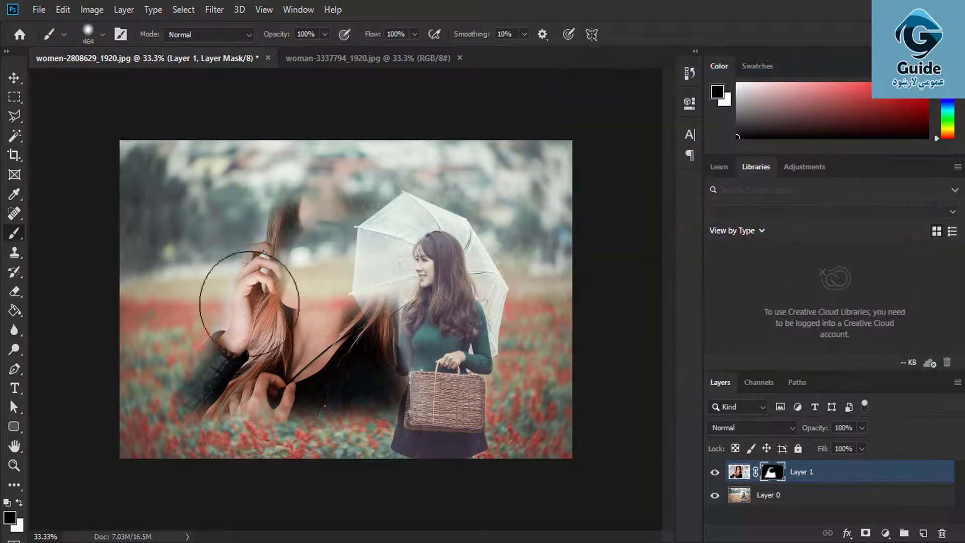
left_click(19, 503)
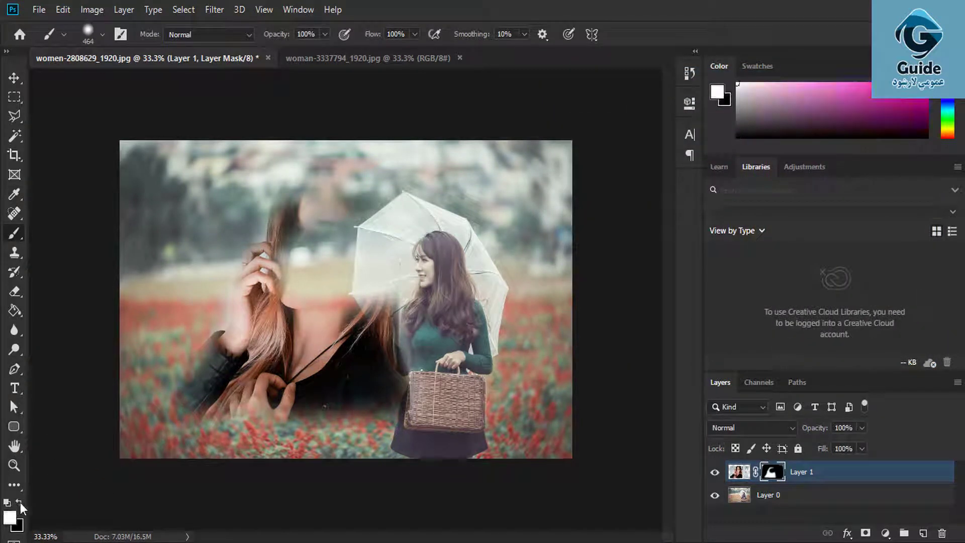
mouse_move(345, 247)
left_mouse_down()
mouse_move(354, 278)
mouse_move(338, 270)
mouse_move(377, 273)
mouse_move(364, 295)
mouse_move(309, 265)
mouse_move(327, 195)
mouse_move(299, 232)
mouse_move(265, 309)
mouse_move(343, 362)
left_mouse_up()
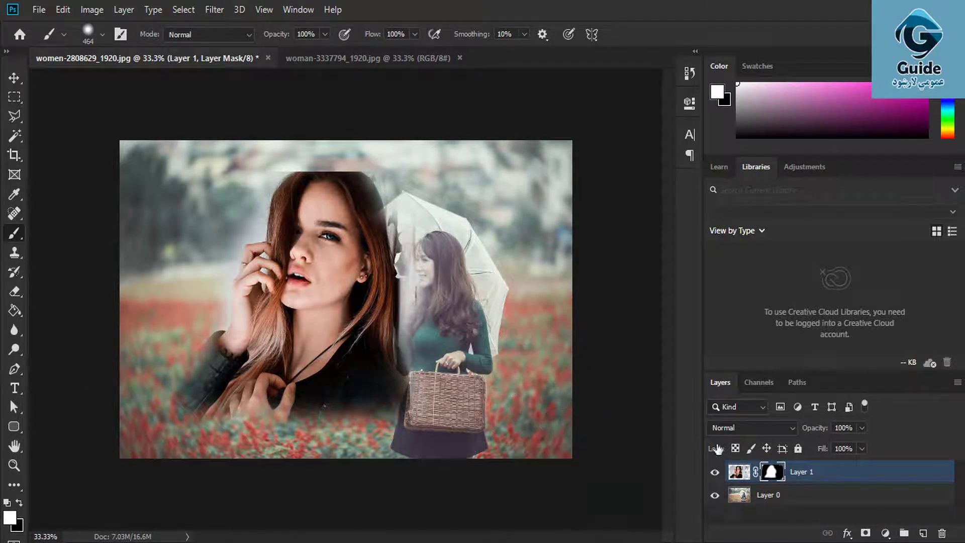
Clear the portrait from the flower-field composite and open woman-3337794_1920.jpg as a separate document.
left_click(15, 78)
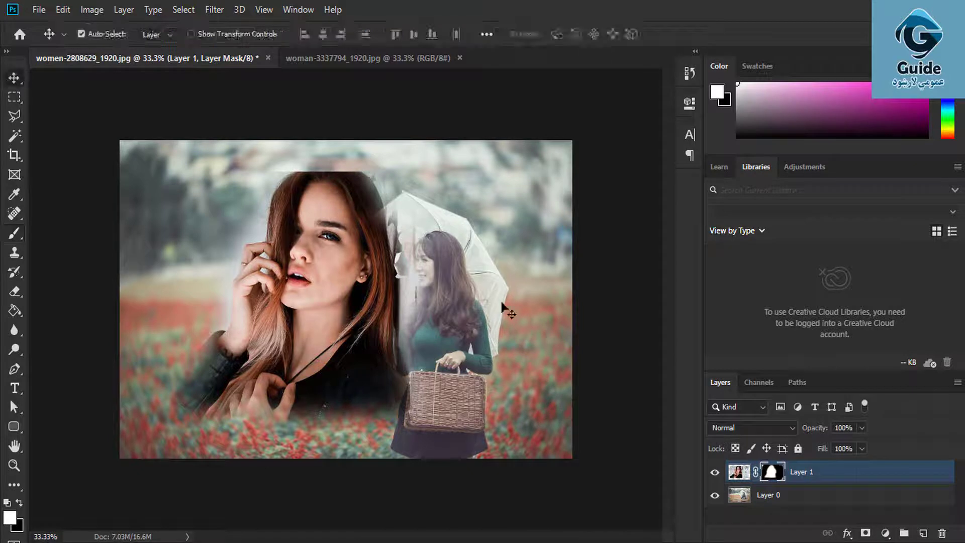
key("Delete")
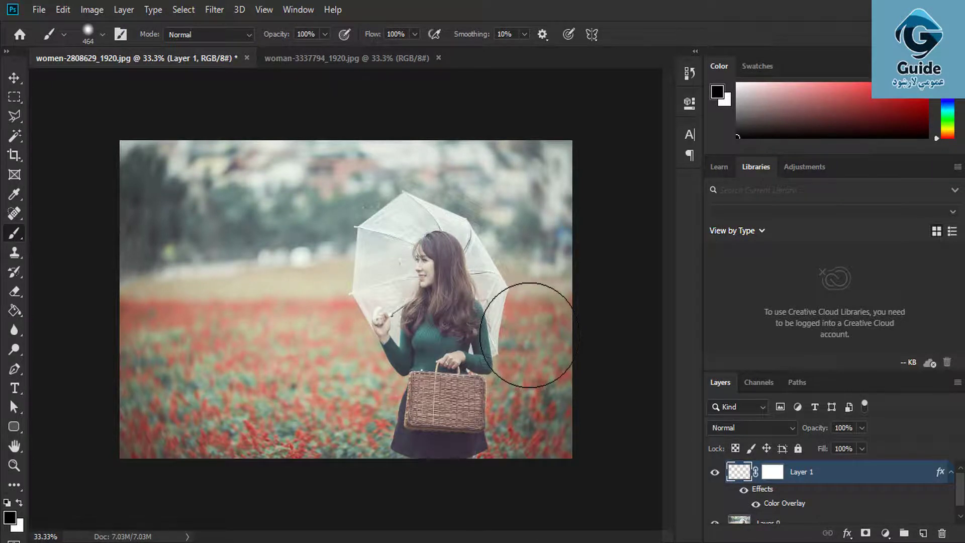
key("ctrl+o")
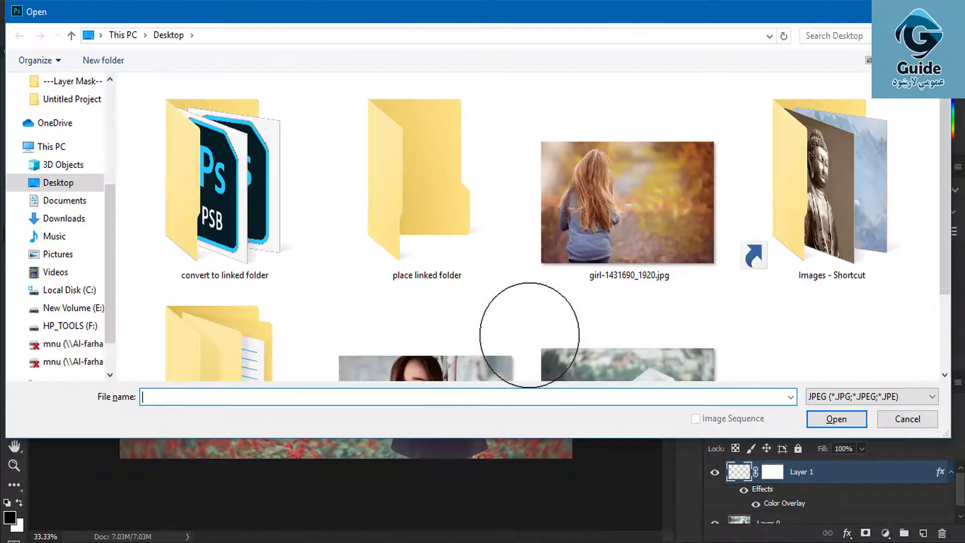
double_click(494, 351)
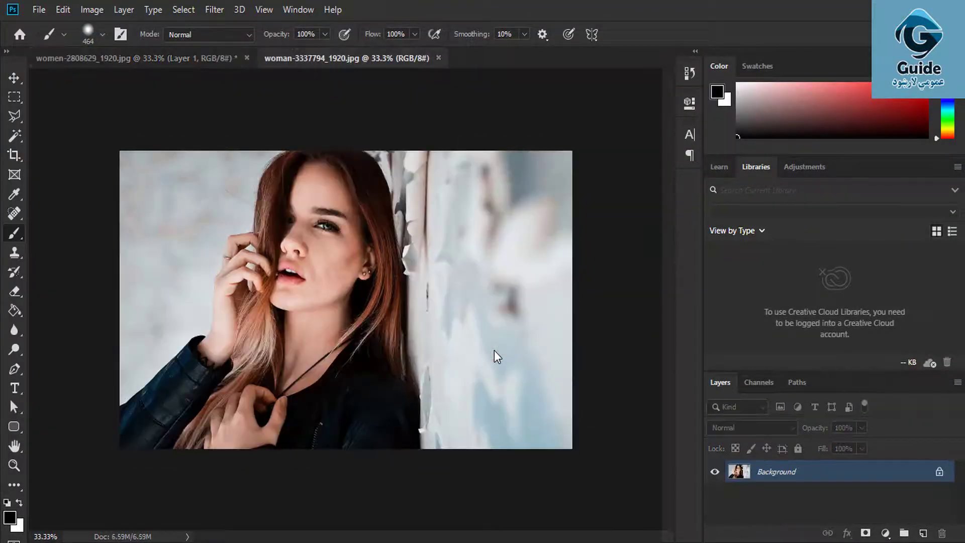
Crop a strip off the right side of the portrait photo and dismiss the Windows licence notice.
left_click(14, 155)
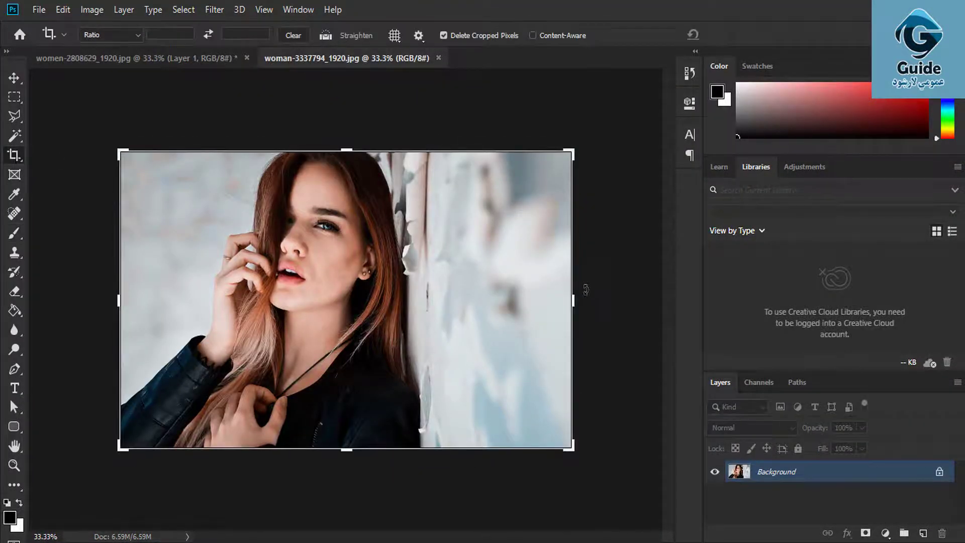
left_click_drag(573, 296, 543, 295)
key("Return")
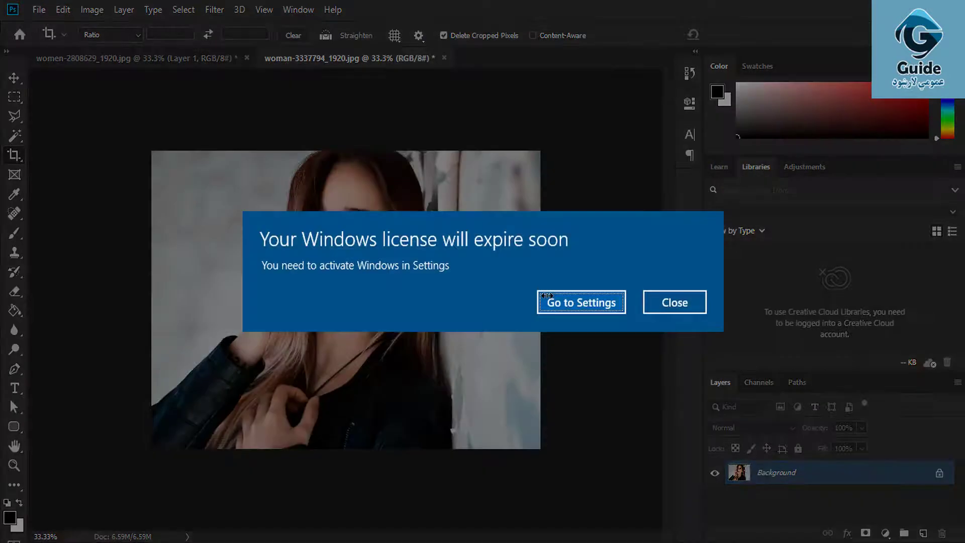
left_click(658, 299)
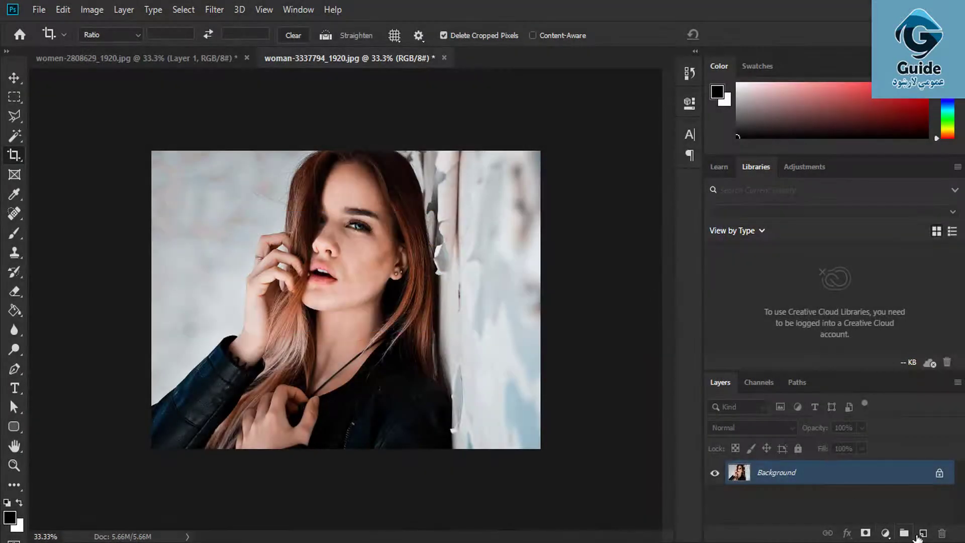
Unlock the portrait's Background layer, add a new layer above it and try to fill that layer.
left_click(939, 472)
left_click(923, 533)
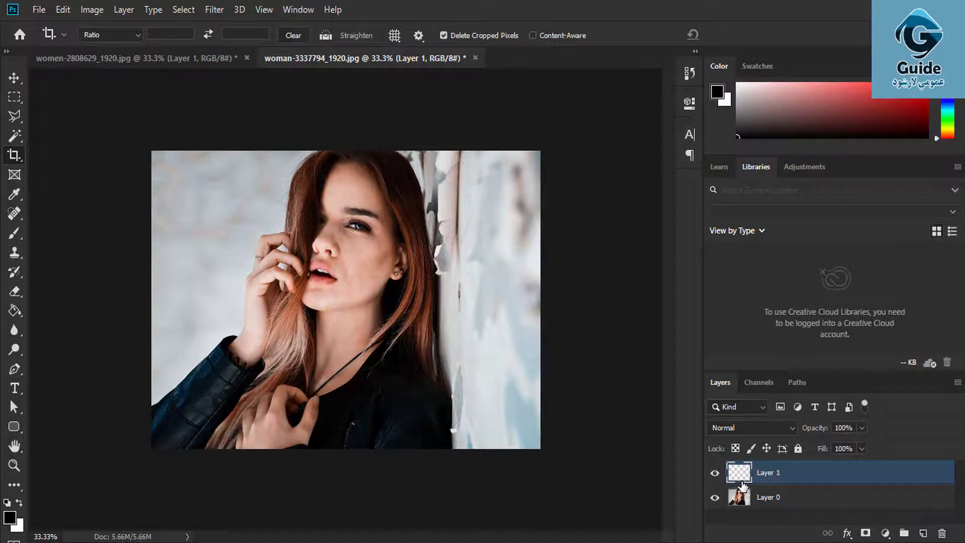
key("ctrl+alt+BackSpace")
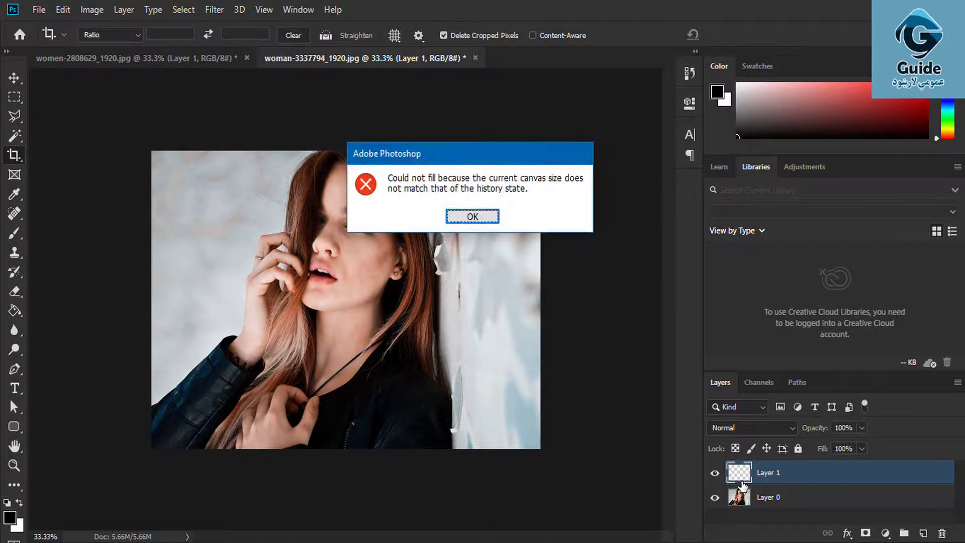
left_click(474, 216)
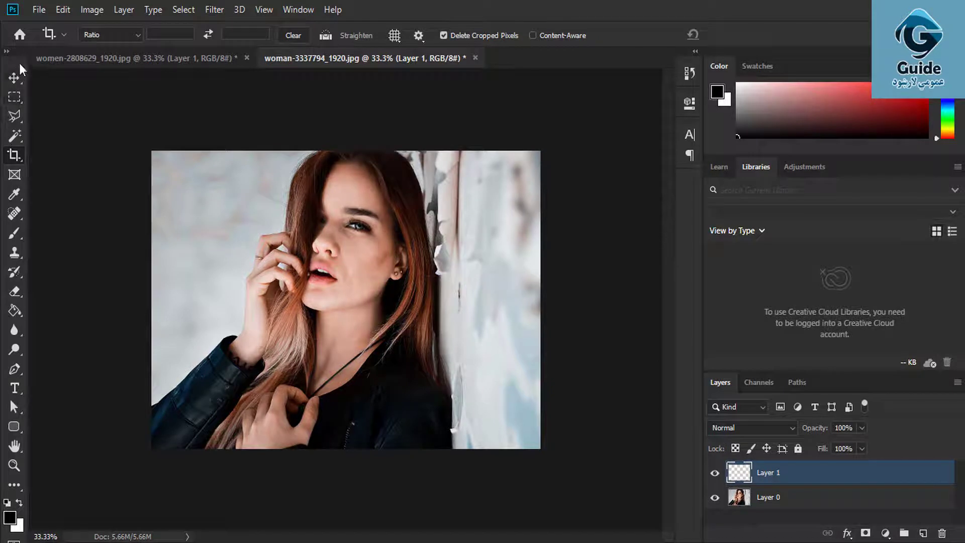
left_click(14, 96)
left_click(14, 77)
key("ctrl+alt+BackSpace")
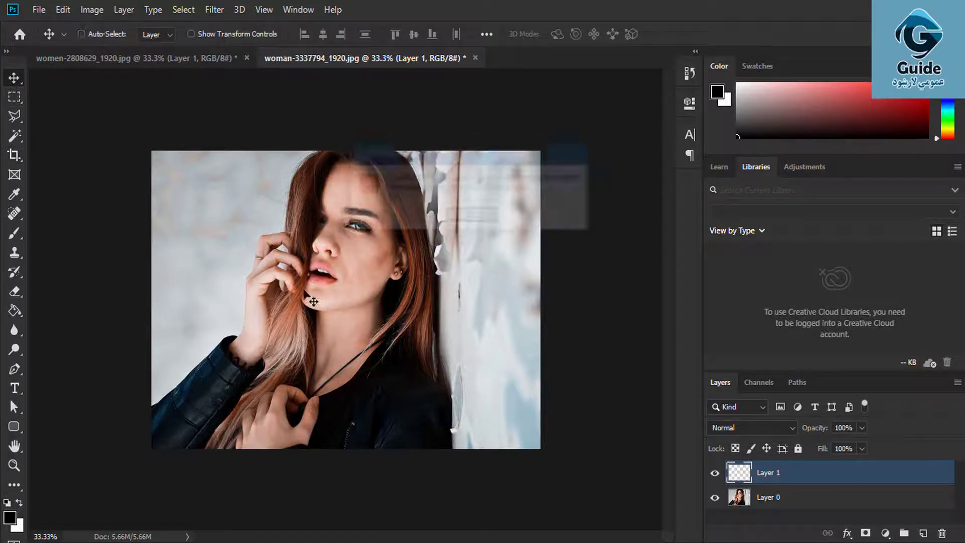
left_click(473, 220)
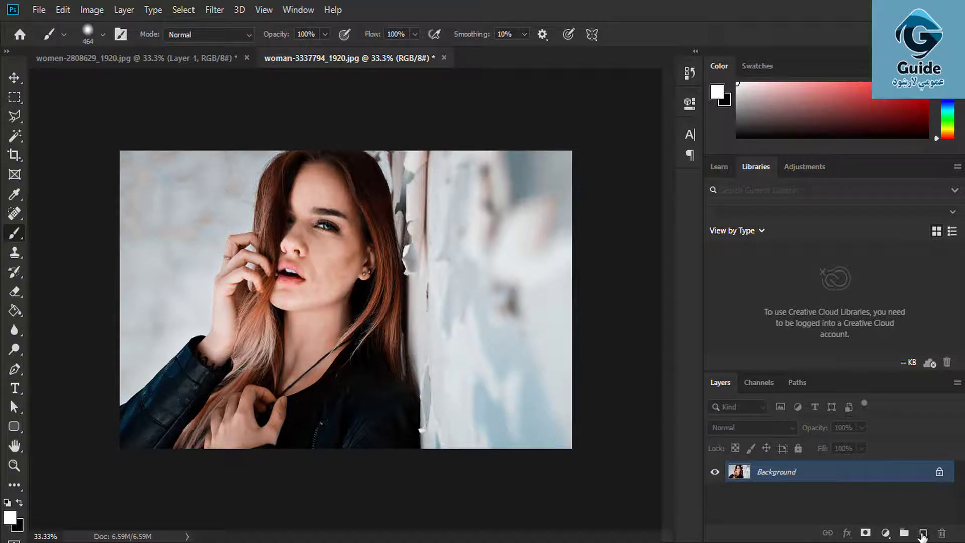
Add a new layer above the portrait's Background and make it a Solid Color fill of 000000.
left_click(923, 533)
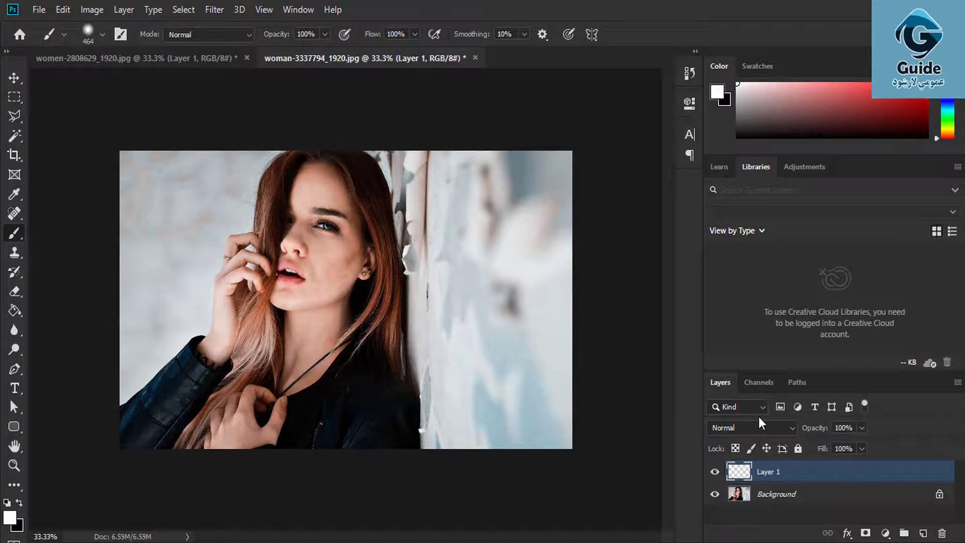
key("ctrl+alt+shift+e")
key("ctrl+z")
left_click(885, 533)
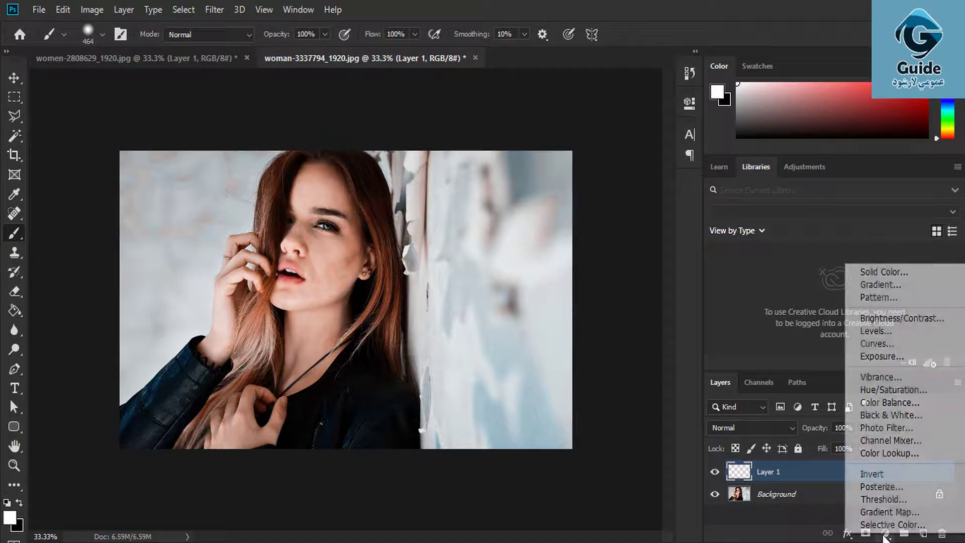
left_click(881, 271)
type("000000")
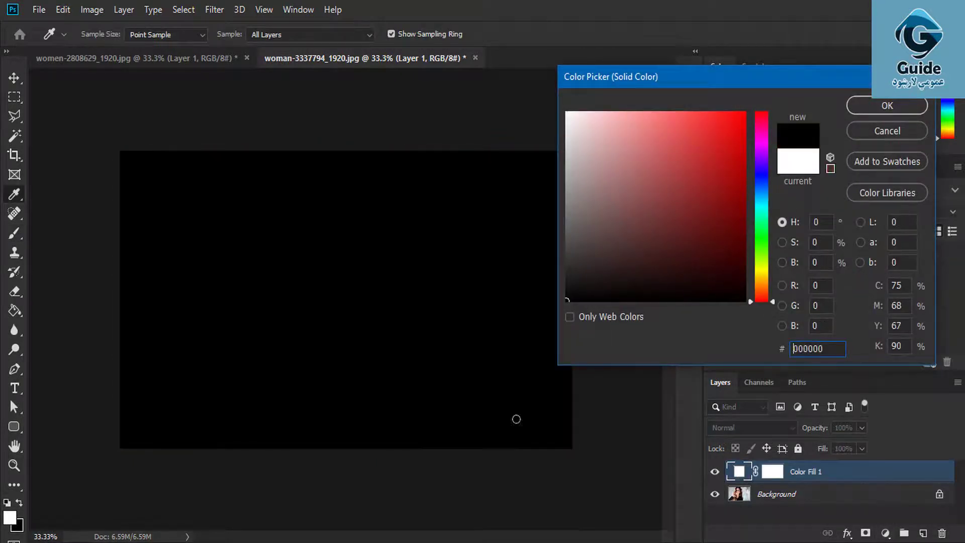
left_click(886, 105)
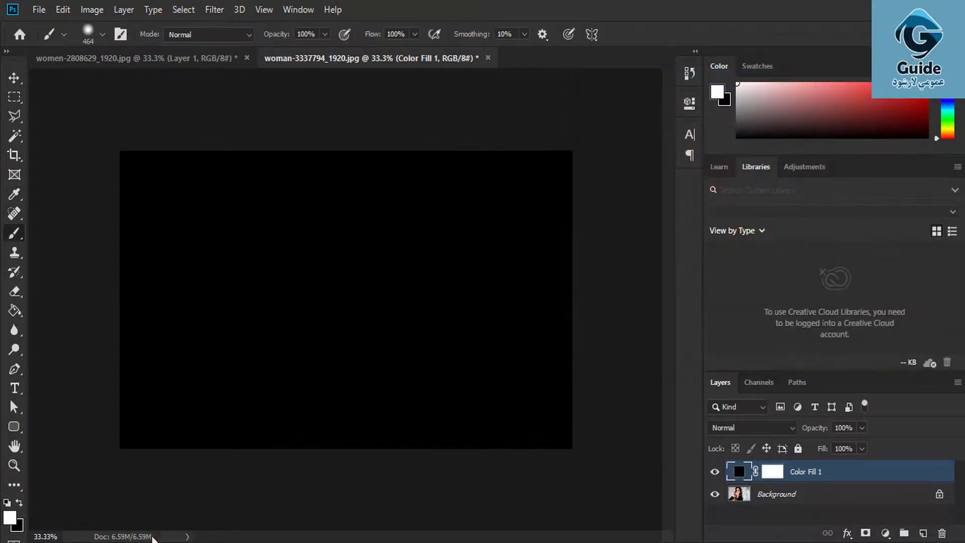
Paint black with the Brush tool at 46% opacity on the black fill layer's mask, over the woman and the area beside her.
left_click(20, 503)
left_click(20, 502)
right_click(22, 239)
left_click(61, 231)
mouse_move(289, 40)
left_mouse_down()
mouse_move(247, 42)
mouse_move(255, 45)
left_mouse_up()
left_click(777, 469)
key("x")
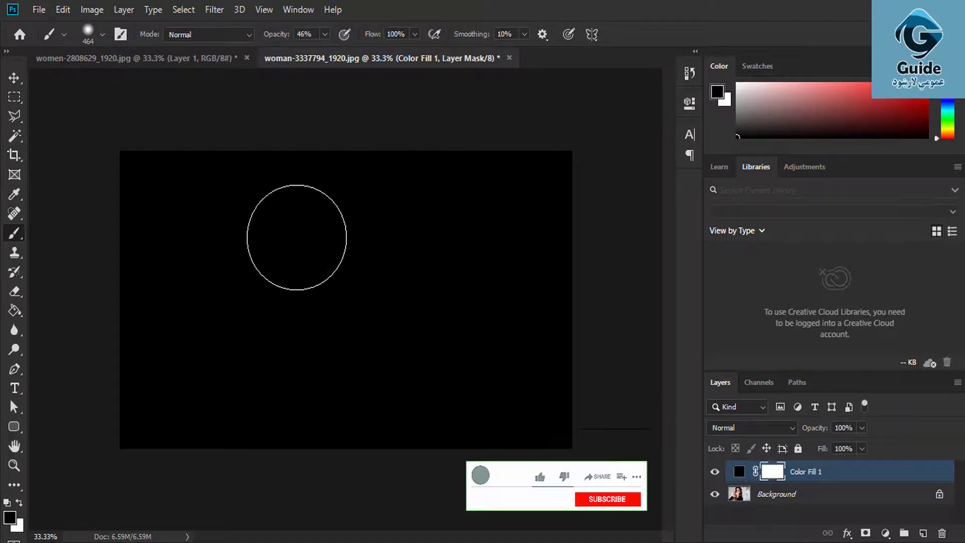
mouse_move(298, 226)
left_mouse_down()
mouse_move(323, 256)
mouse_move(285, 264)
mouse_move(303, 203)
mouse_move(334, 198)
mouse_move(364, 234)
mouse_move(364, 279)
mouse_move(340, 343)
mouse_move(238, 425)
mouse_move(265, 359)
mouse_move(260, 254)
mouse_move(180, 440)
mouse_move(276, 198)
mouse_move(315, 167)
mouse_move(377, 190)
mouse_move(391, 271)
mouse_move(363, 348)
mouse_move(315, 421)
mouse_move(373, 341)
mouse_move(384, 375)
mouse_move(302, 502)
mouse_move(324, 468)
mouse_move(239, 488)
mouse_move(272, 296)
mouse_move(313, 236)
mouse_move(293, 172)
left_mouse_up()
mouse_move(277, 181)
left_mouse_down()
mouse_move(199, 284)
mouse_move(123, 415)
left_mouse_up()
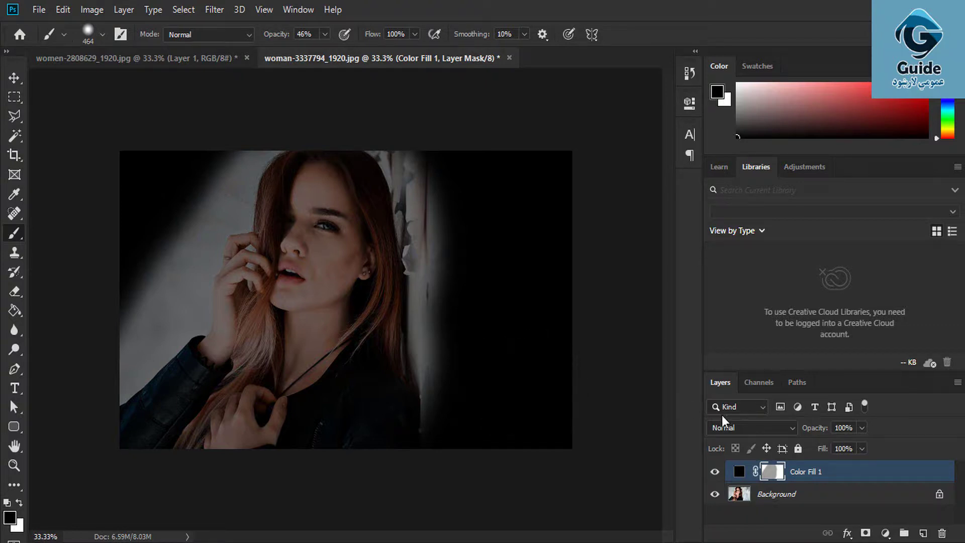
Try the Soft Light and Linear Burn blend modes on the black fill layer, and settle on Vivid Light.
left_click(726, 428)
left_click(743, 373)
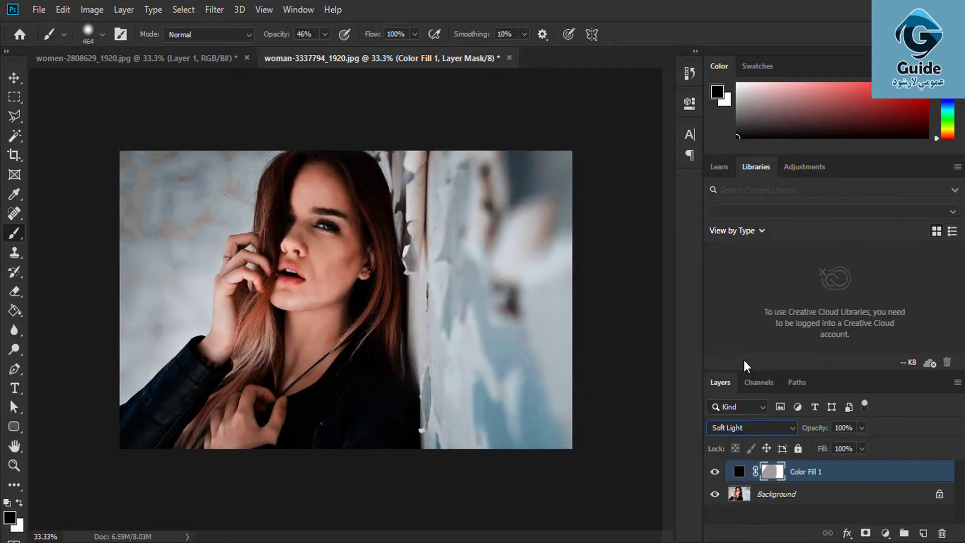
left_click(744, 427)
left_click(734, 249)
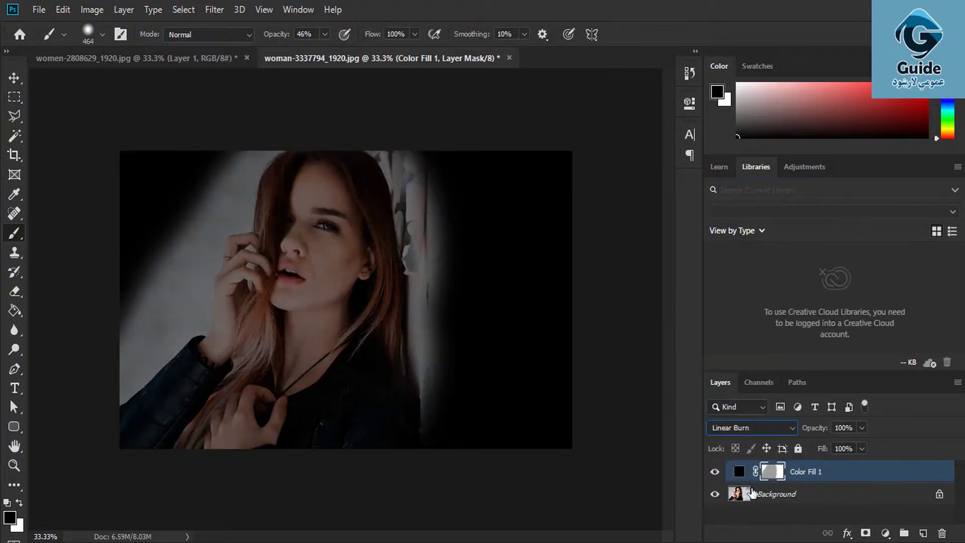
left_click(748, 429)
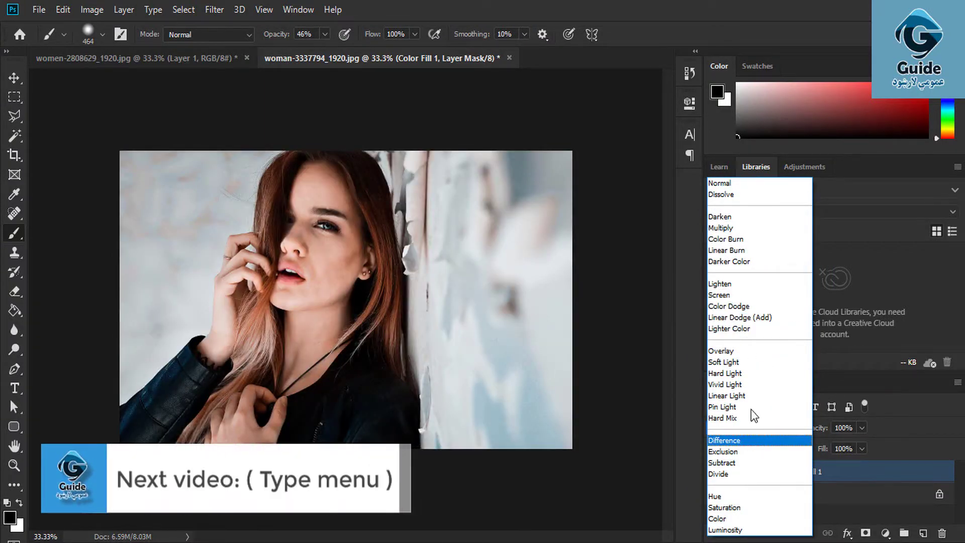
left_click(746, 386)
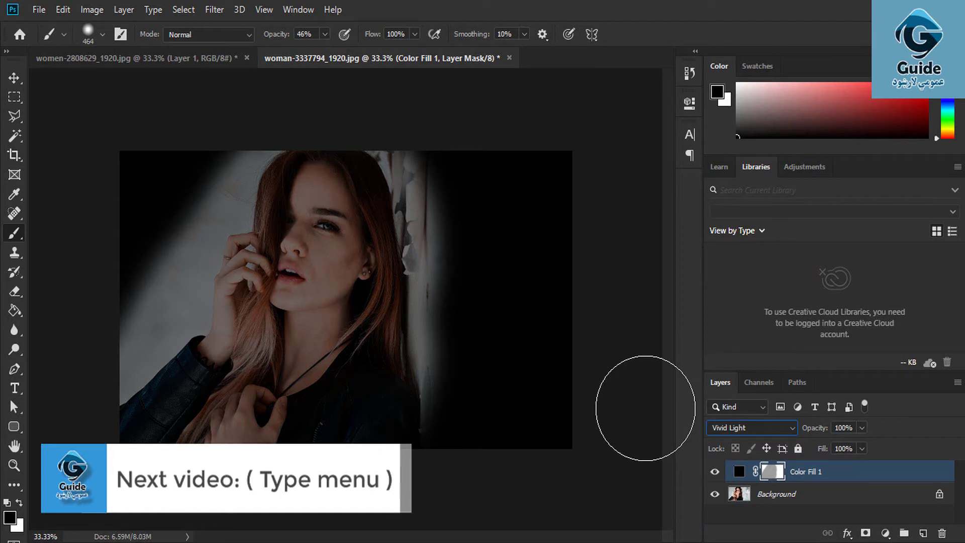
left_click(151, 11)
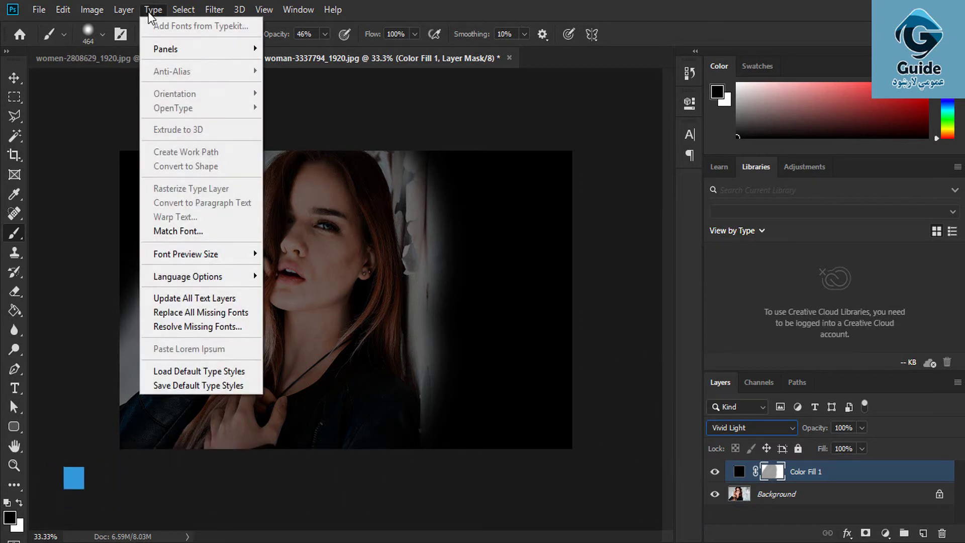
left_click(149, 15)
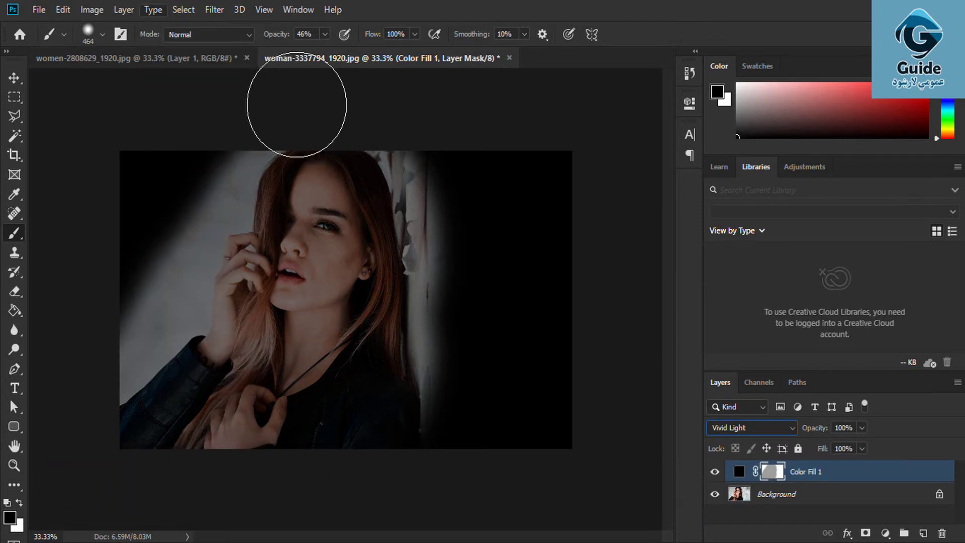